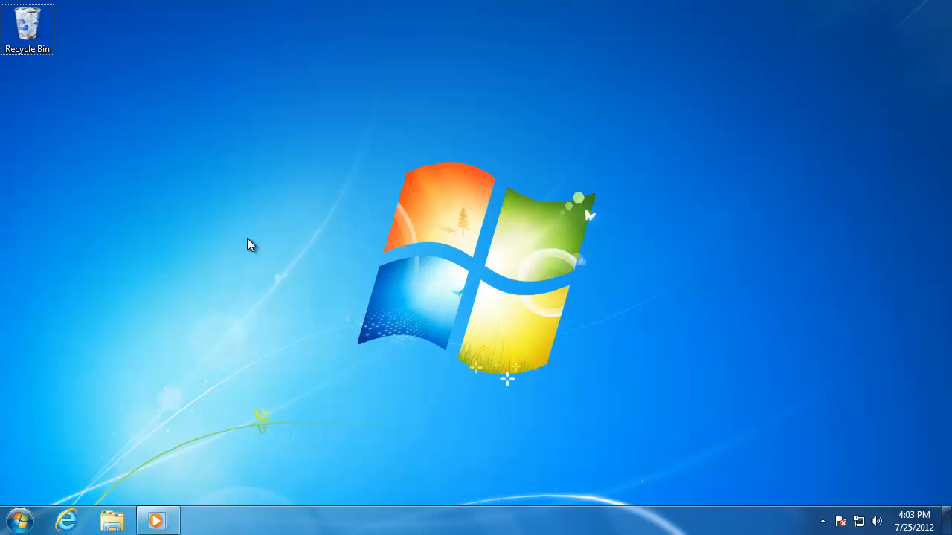
Step: From the tray volume popup, lower the speaker level slightly, mute the speakers, then unmute them
{"action": "left_click", "coordinate": [877, 522]}
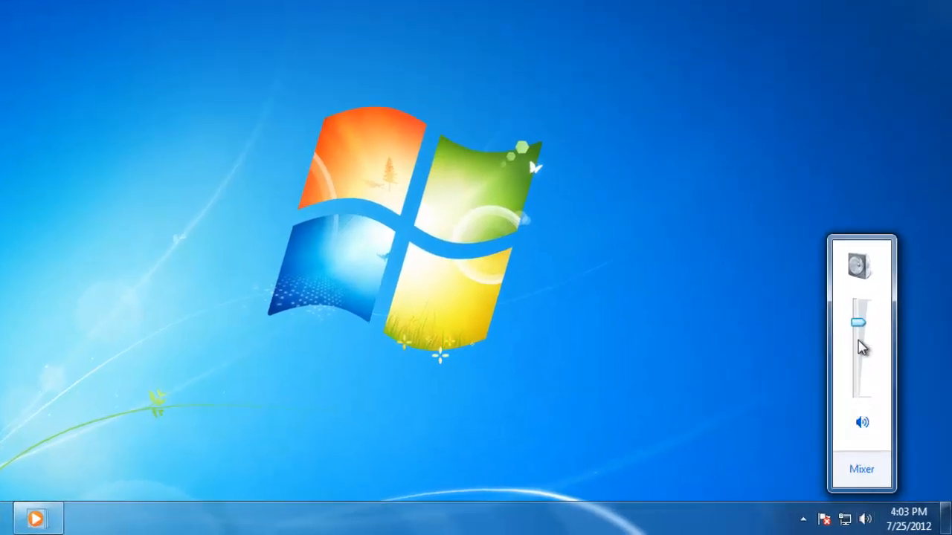
{"action": "mouse_move", "coordinate": [858, 324]}
{"action": "left_mouse_down"}
{"action": "mouse_move", "coordinate": [859, 366]}
{"action": "mouse_move", "coordinate": [857, 339]}
{"action": "left_mouse_up"}
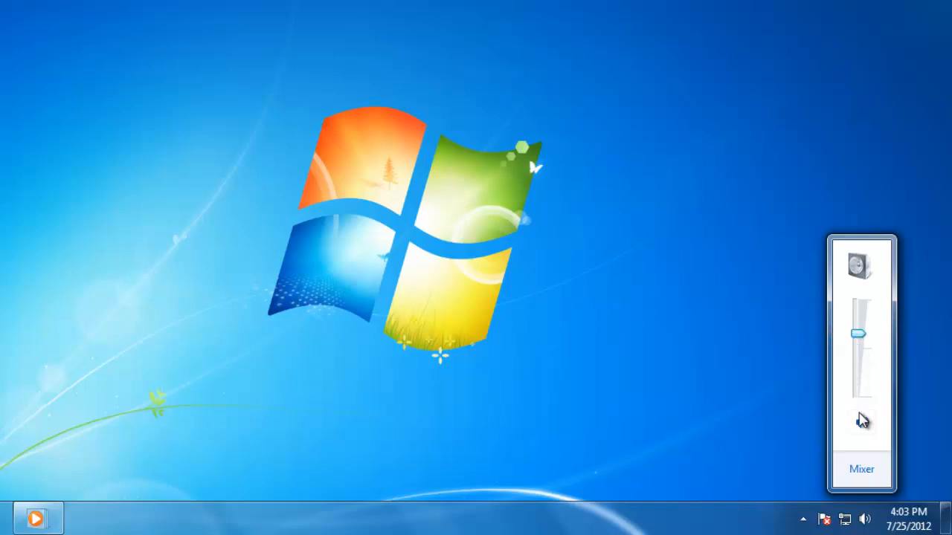
{"action": "left_click", "coordinate": [863, 424]}
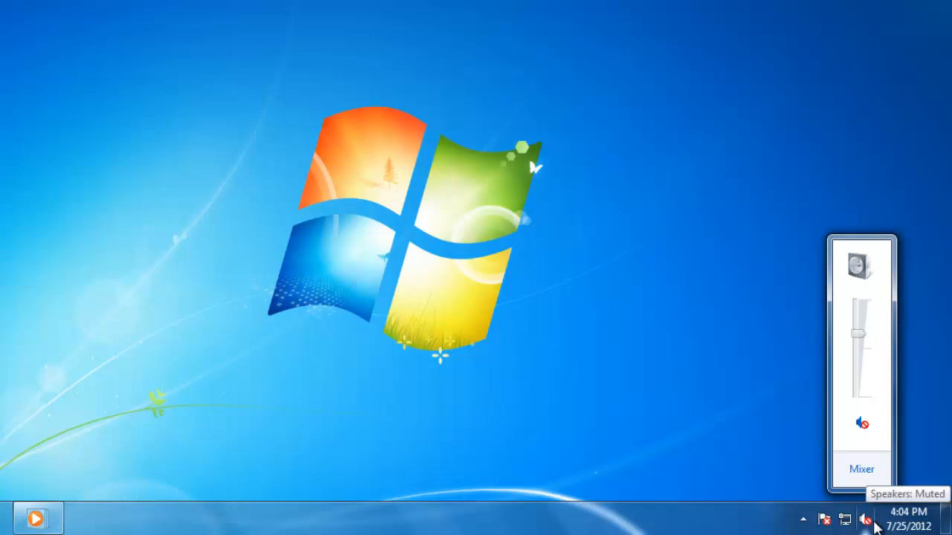
{"action": "left_click", "coordinate": [864, 425]}
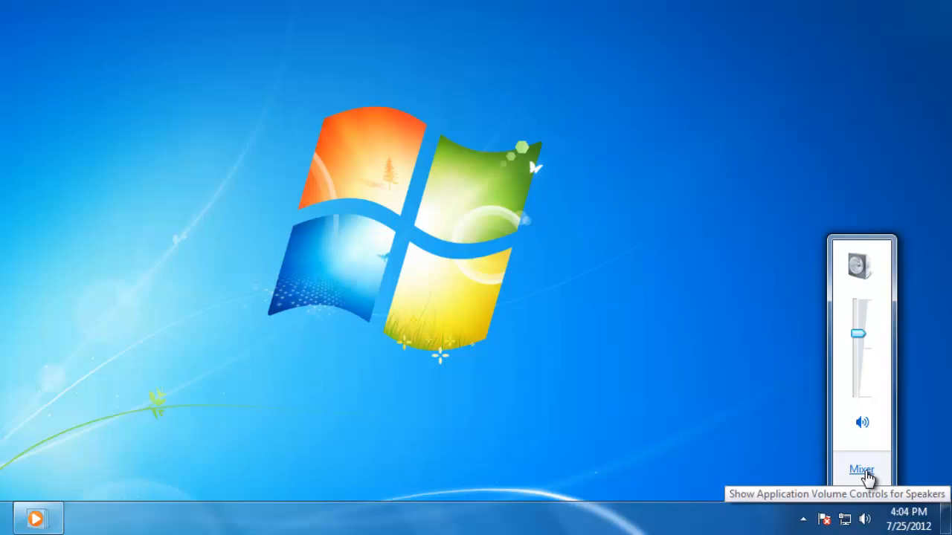
Step: View the Volume Mixer levels for speakers, System Sounds and Windows Media Player, then close it
{"action": "left_click", "coordinate": [862, 471]}
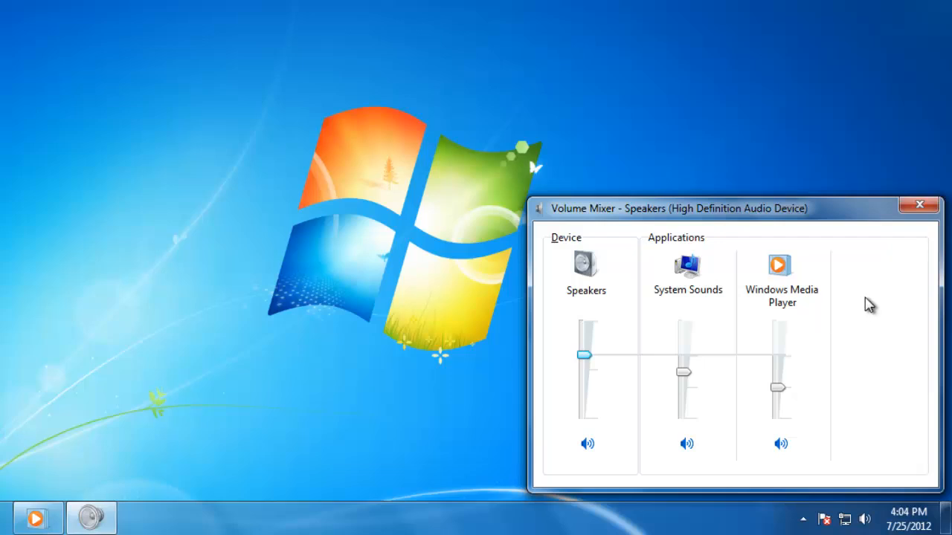
{"action": "left_click", "coordinate": [920, 206]}
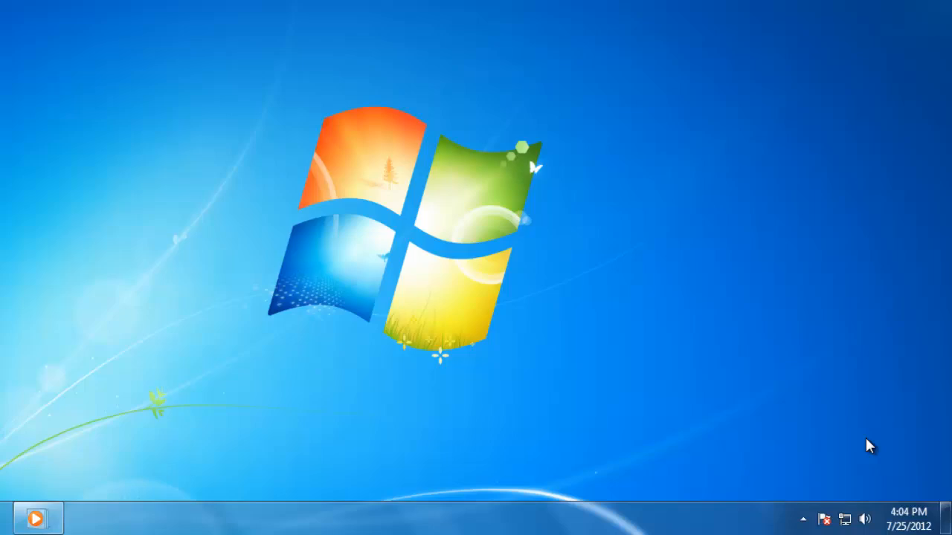
Step: From the tray icon's menu, show the Playback devices and select the default Speakers device
{"action": "right_click", "coordinate": [865, 519]}
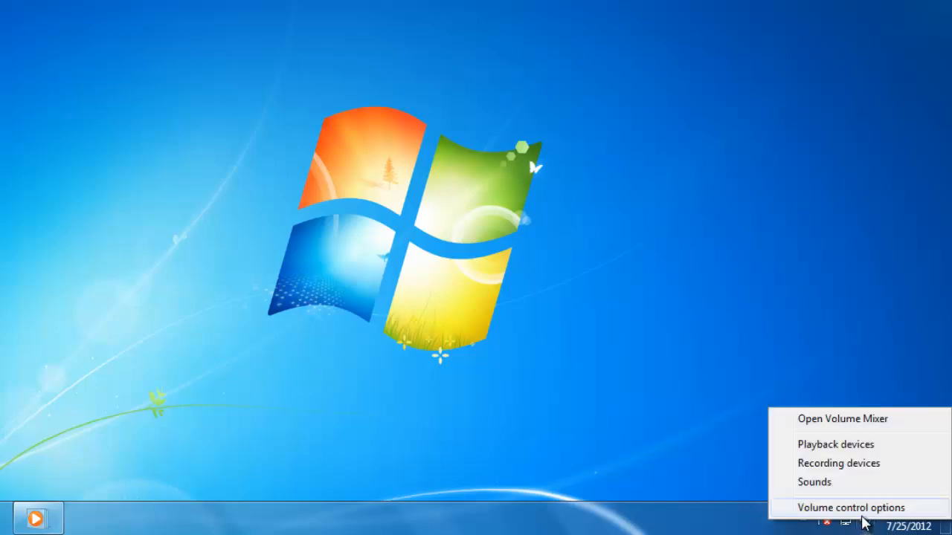
{"action": "left_click", "coordinate": [829, 448]}
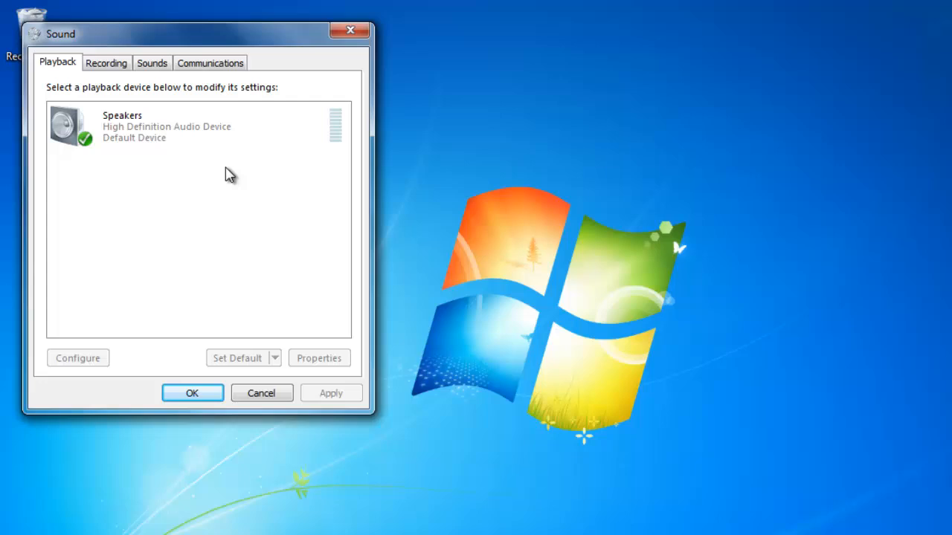
{"action": "left_click", "coordinate": [182, 140]}
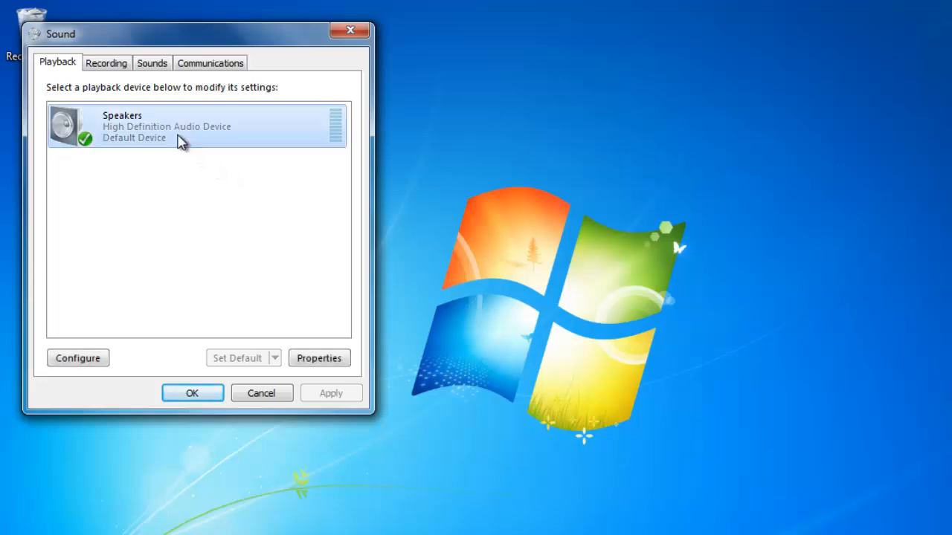
Step: In Speaker Setup, preview the Quadraphonic and surround layouts, then choose Stereo
{"action": "left_click", "coordinate": [77, 358]}
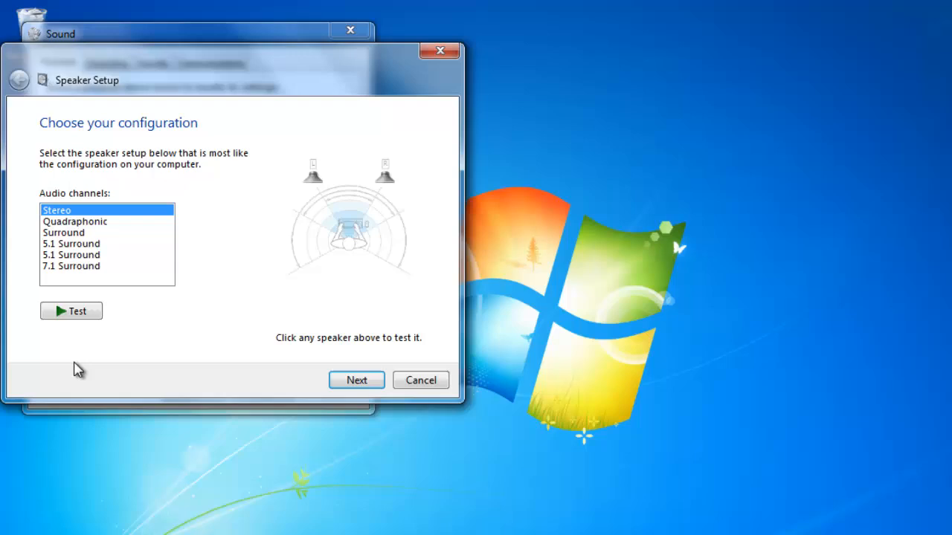
{"action": "left_click", "coordinate": [88, 222]}
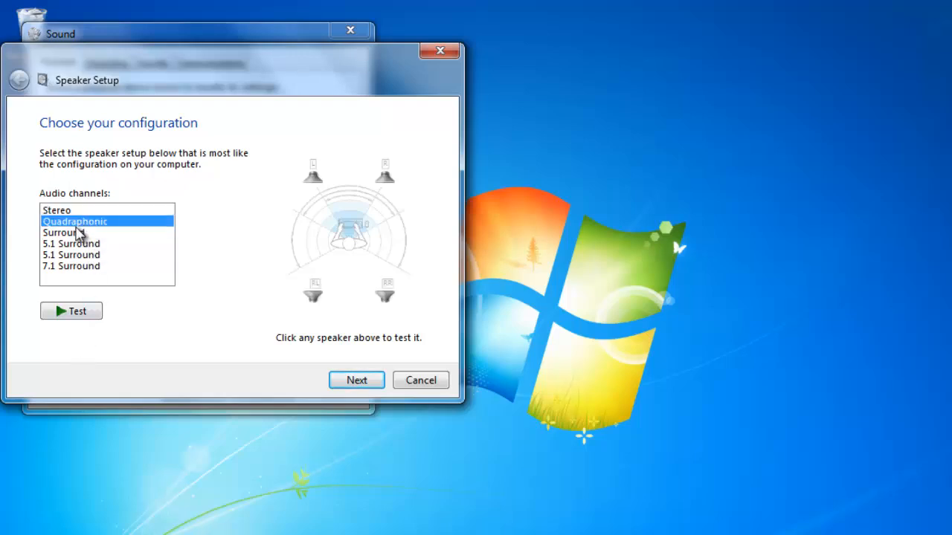
{"action": "left_click", "coordinate": [80, 233]}
{"action": "left_click", "coordinate": [76, 255]}
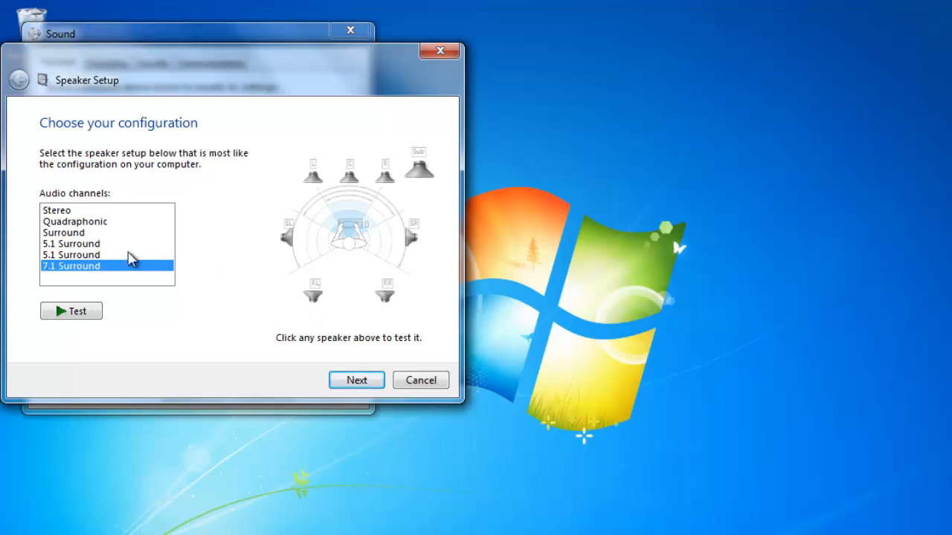
{"action": "left_click", "coordinate": [56, 210]}
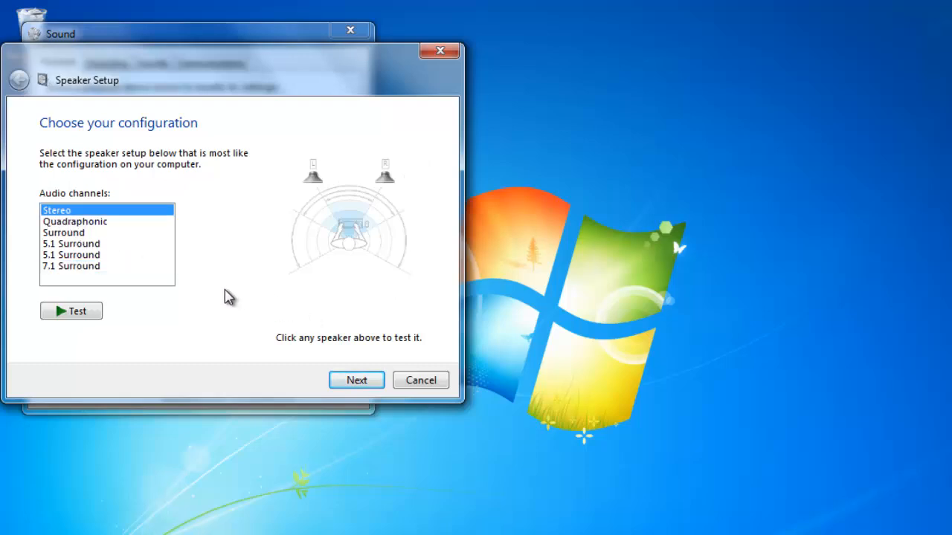
Step: Finish the wizard keeping front left and right as full-range speakers
{"action": "left_click", "coordinate": [356, 380]}
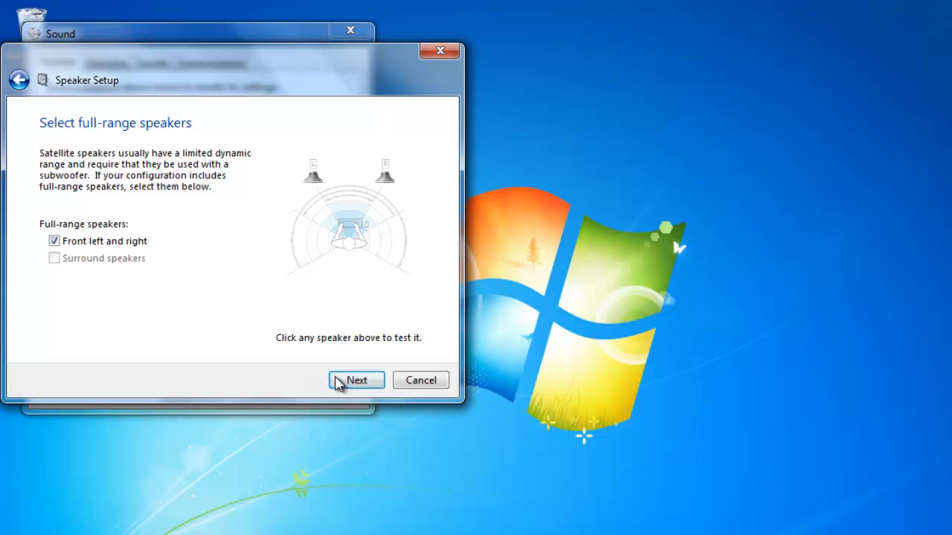
{"action": "left_click", "coordinate": [349, 381]}
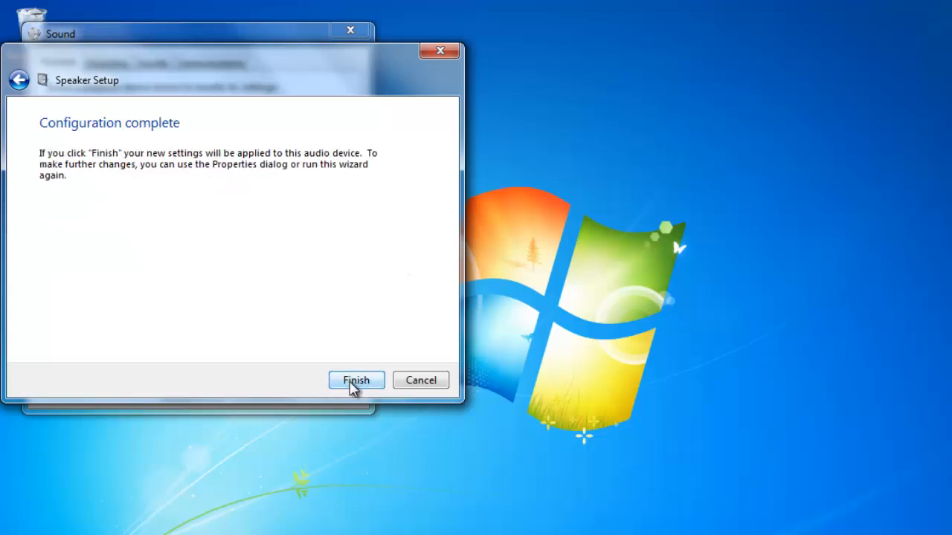
{"action": "left_click", "coordinate": [355, 380]}
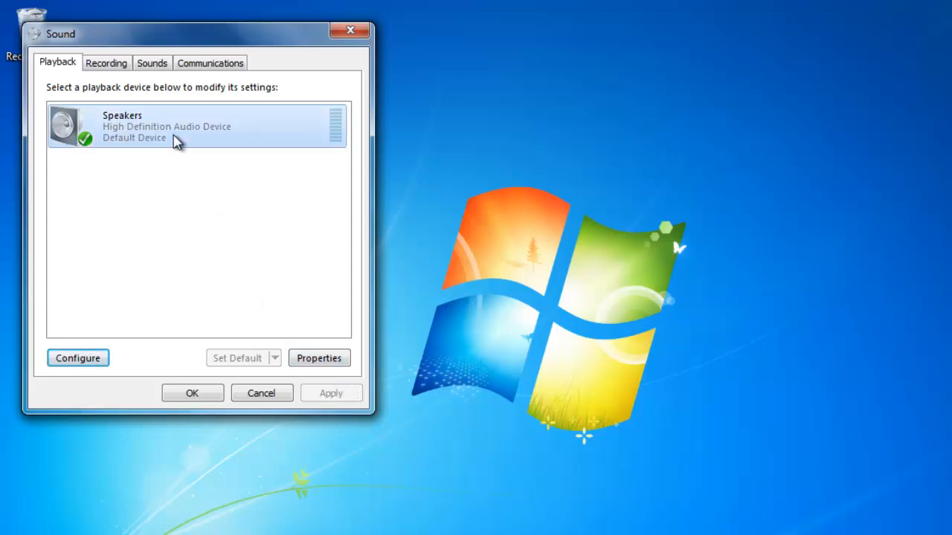
Step: Play a test sound through the Speakers, then switch to the Recording devices list
{"action": "left_click", "coordinate": [175, 138]}
{"action": "right_click", "coordinate": [174, 138]}
{"action": "left_click", "coordinate": [208, 159]}
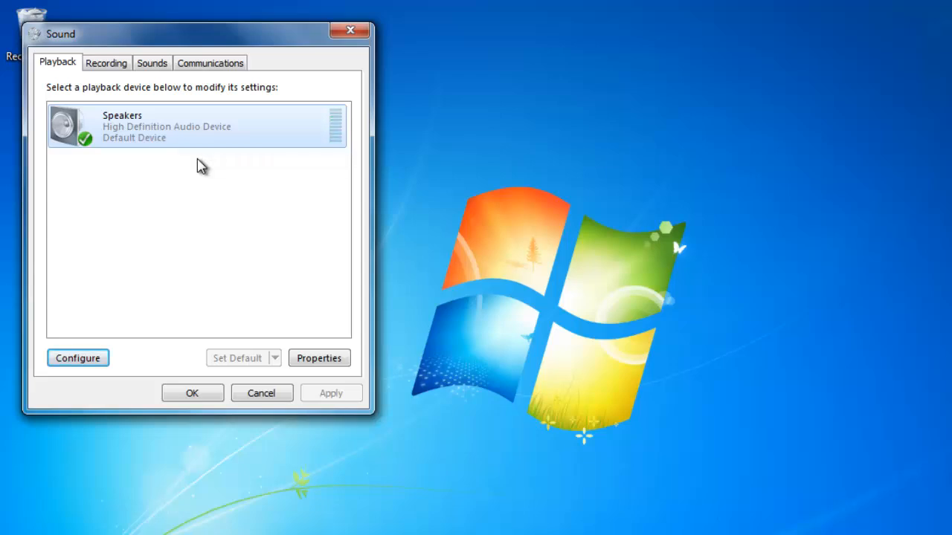
{"action": "left_click", "coordinate": [106, 64]}
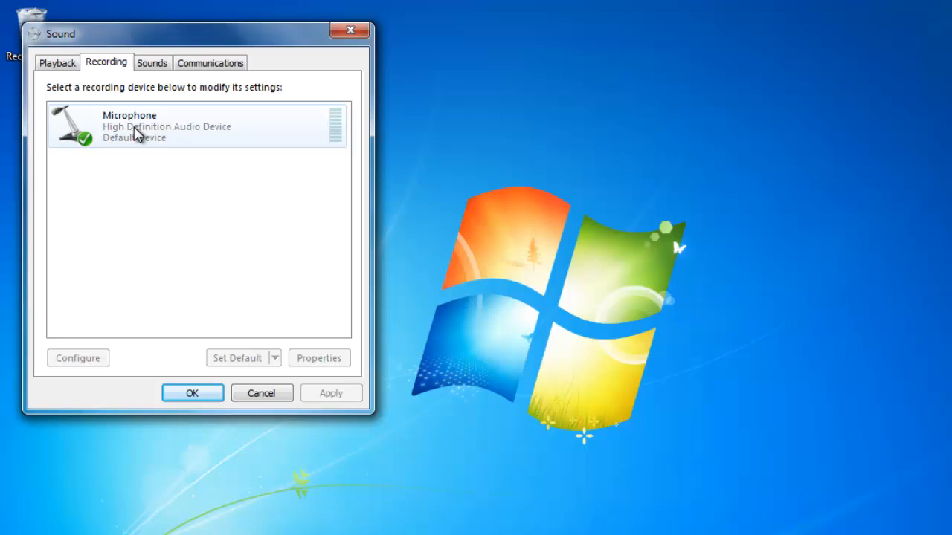
Step: In Microphone Properties, toggle Listen to this device on and off, keeping the default playback device
{"action": "left_click", "coordinate": [185, 143]}
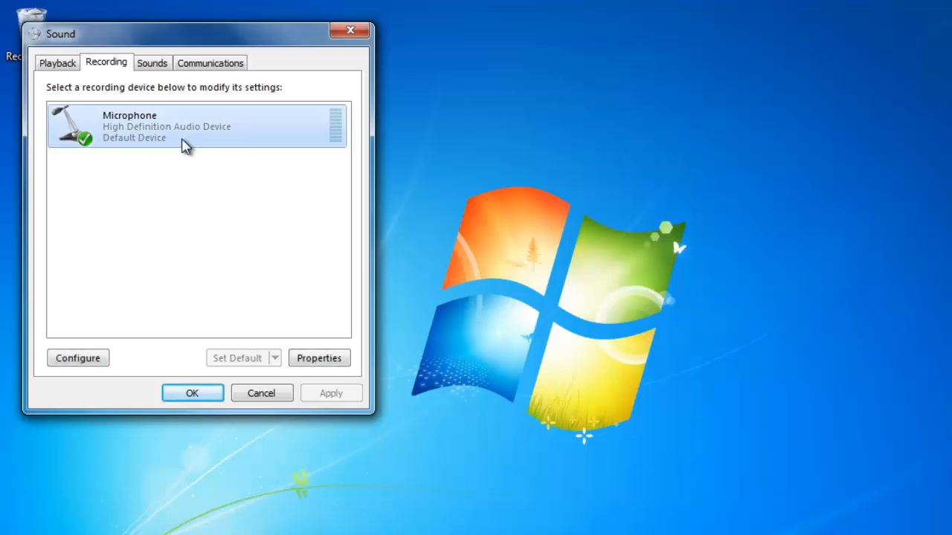
{"action": "left_click", "coordinate": [319, 357]}
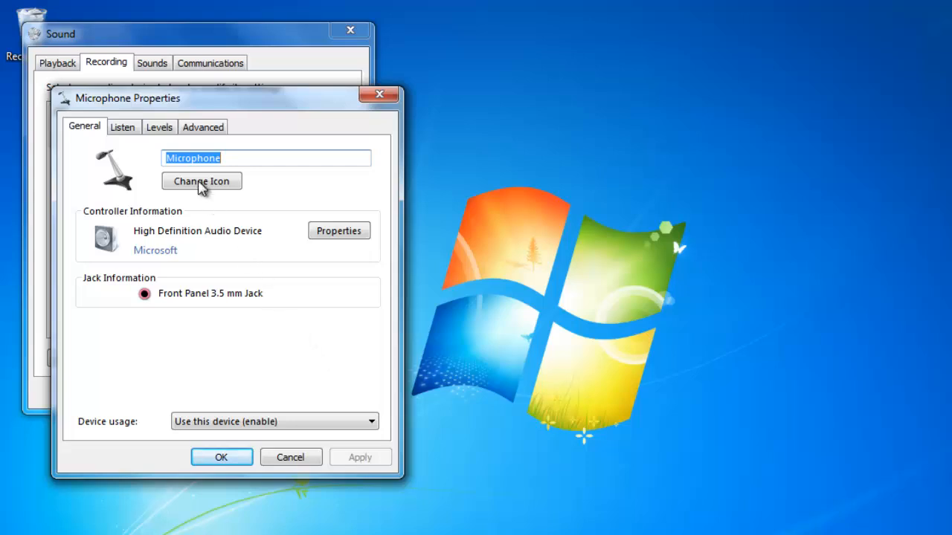
{"action": "left_click", "coordinate": [125, 128]}
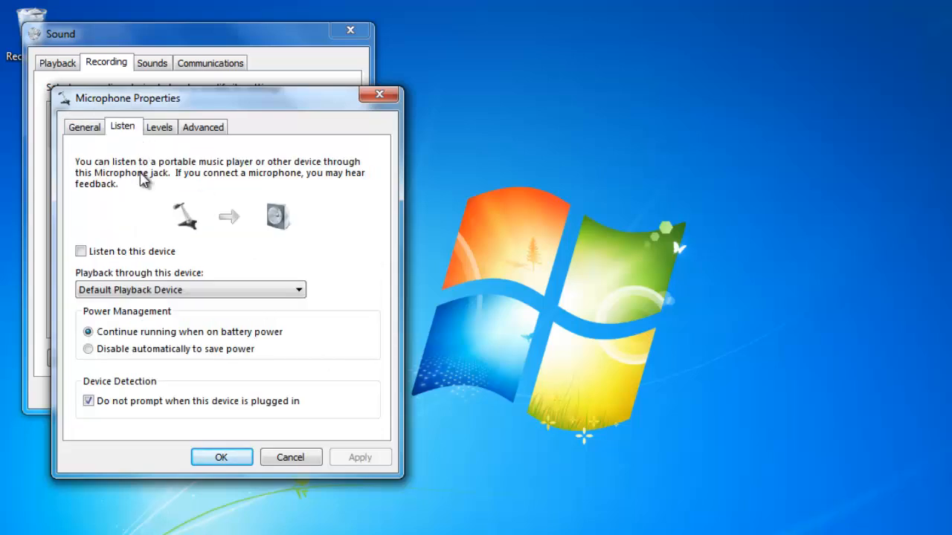
{"action": "left_click", "coordinate": [81, 252]}
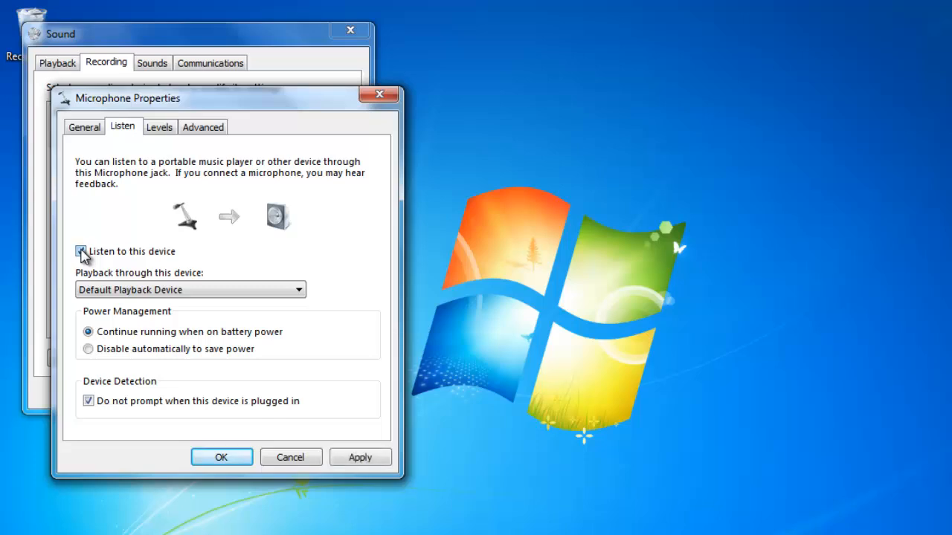
{"action": "left_click", "coordinate": [80, 252]}
{"action": "left_click", "coordinate": [157, 290]}
{"action": "left_click", "coordinate": [157, 304]}
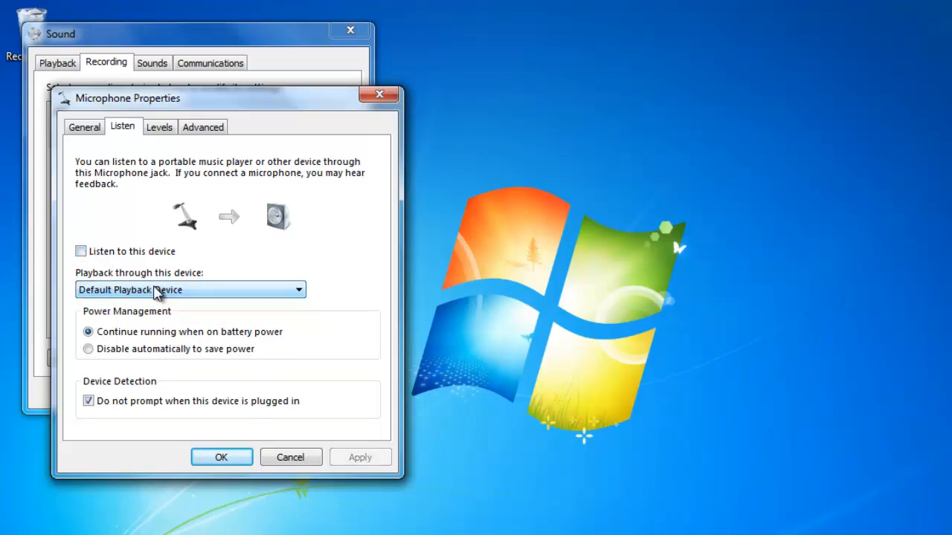
Step: Set Microphone Boost to +20.0 dB and keep the default format at CD Quality
{"action": "left_click", "coordinate": [159, 127]}
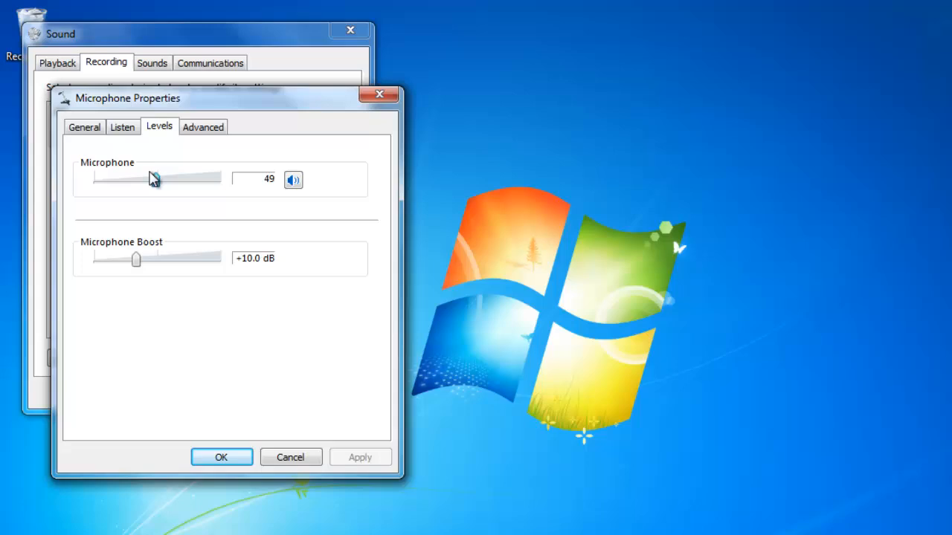
{"action": "mouse_move", "coordinate": [155, 179]}
{"action": "left_mouse_down"}
{"action": "mouse_move", "coordinate": [133, 180]}
{"action": "mouse_move", "coordinate": [155, 179]}
{"action": "left_mouse_up"}
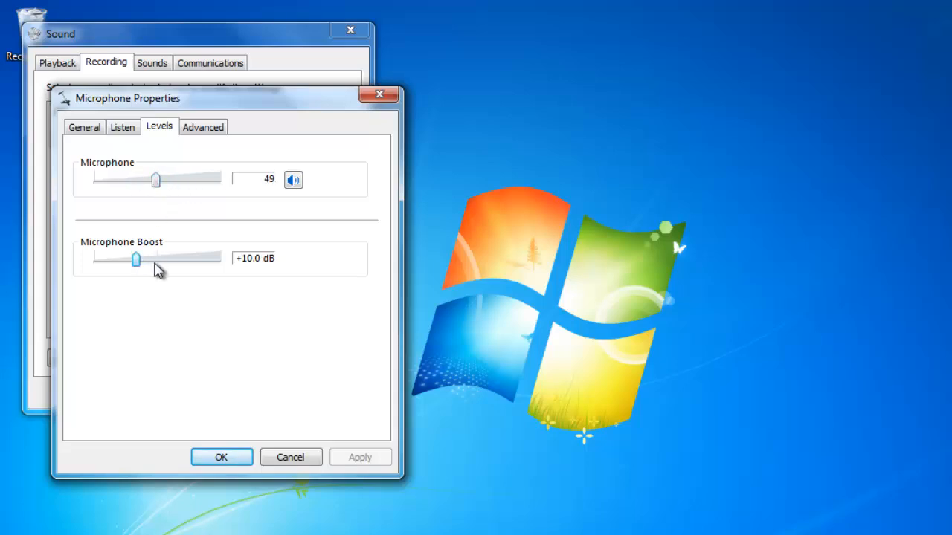
{"action": "left_click", "coordinate": [157, 261]}
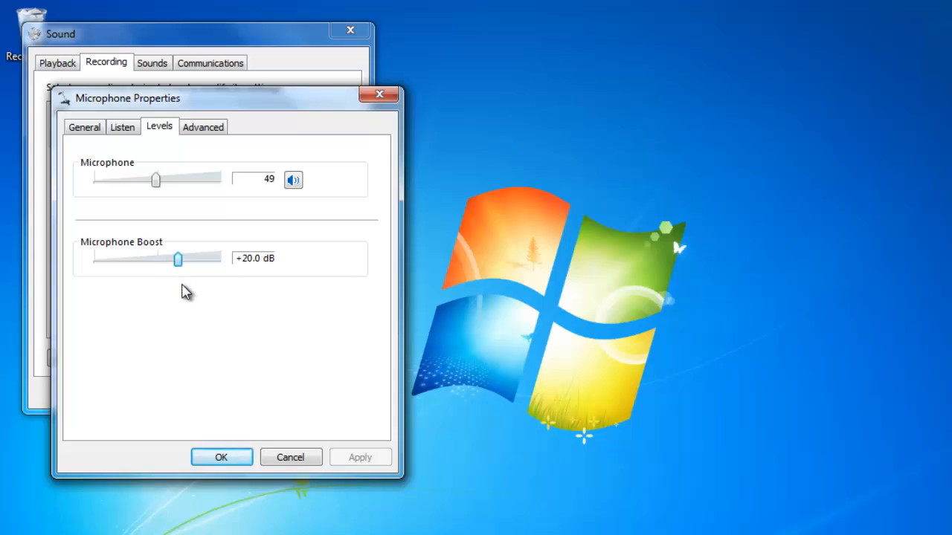
{"action": "left_click", "coordinate": [202, 129]}
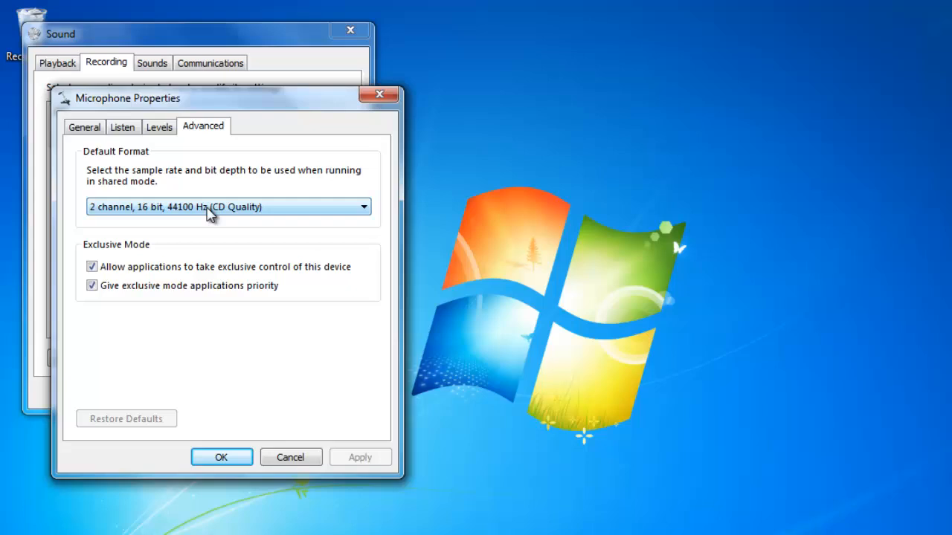
{"action": "left_click", "coordinate": [210, 214]}
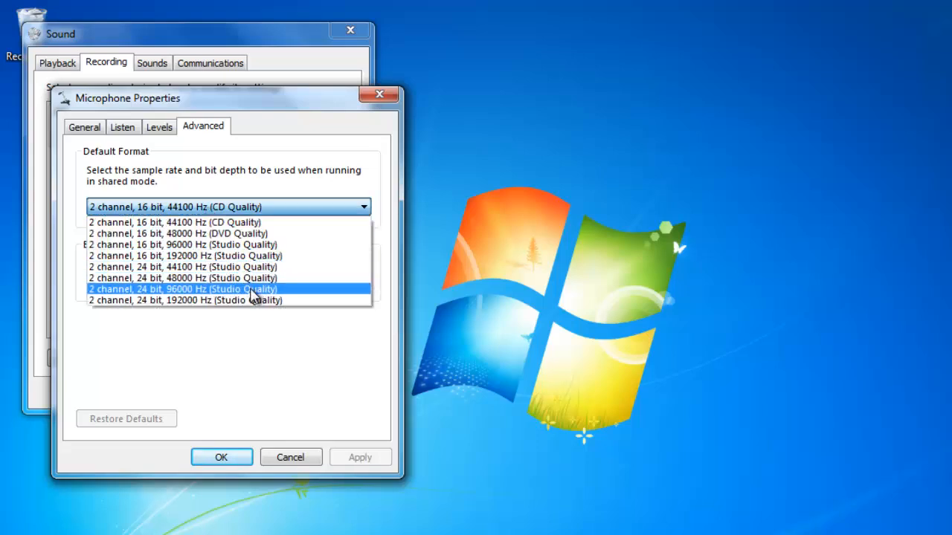
{"action": "left_click", "coordinate": [257, 357]}
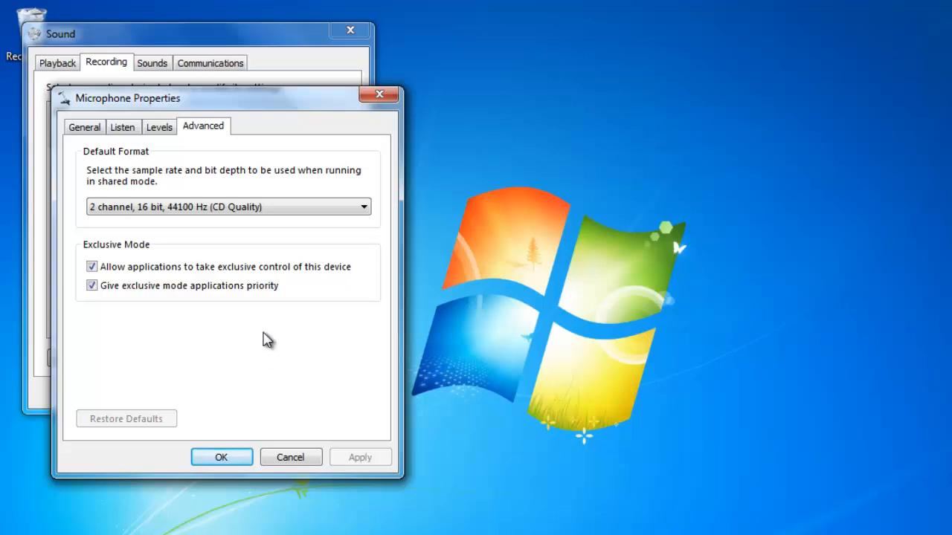
Step: Close Microphone Properties and review the Sound Scheme list, keeping Windows Default
{"action": "left_click", "coordinate": [379, 94]}
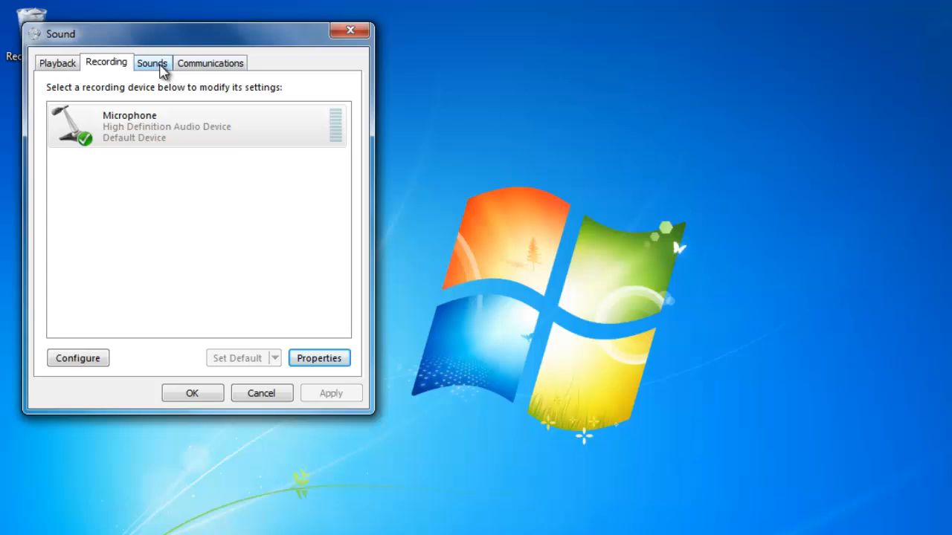
{"action": "left_click", "coordinate": [156, 63]}
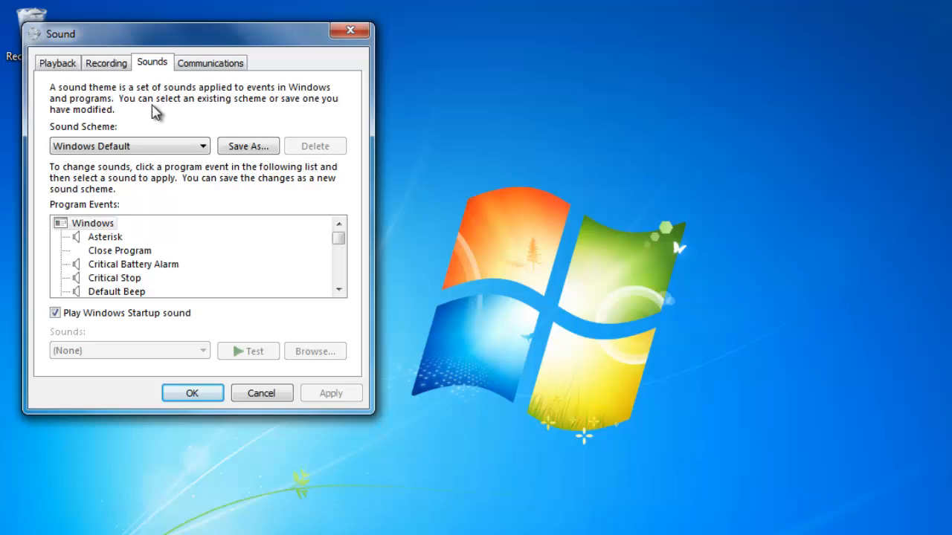
{"action": "left_click", "coordinate": [163, 148]}
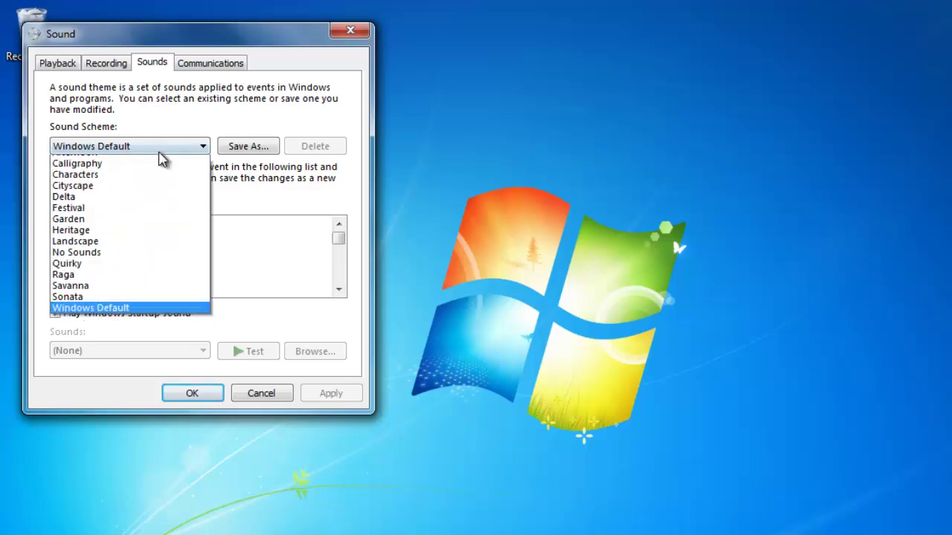
{"action": "left_click", "coordinate": [163, 148]}
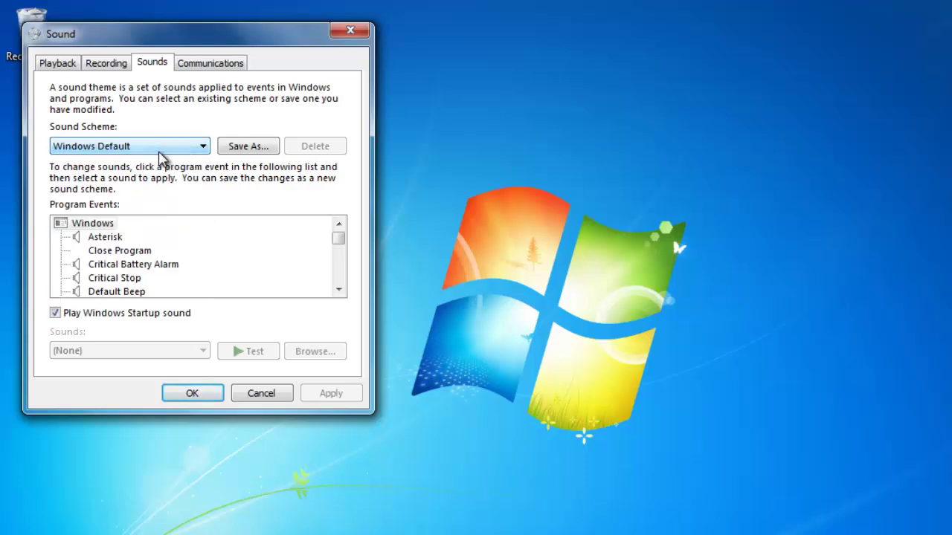
Step: Set Communications to reduce other sounds by 50% and confirm with OK, closing the Sound dialog
{"action": "left_click", "coordinate": [196, 66]}
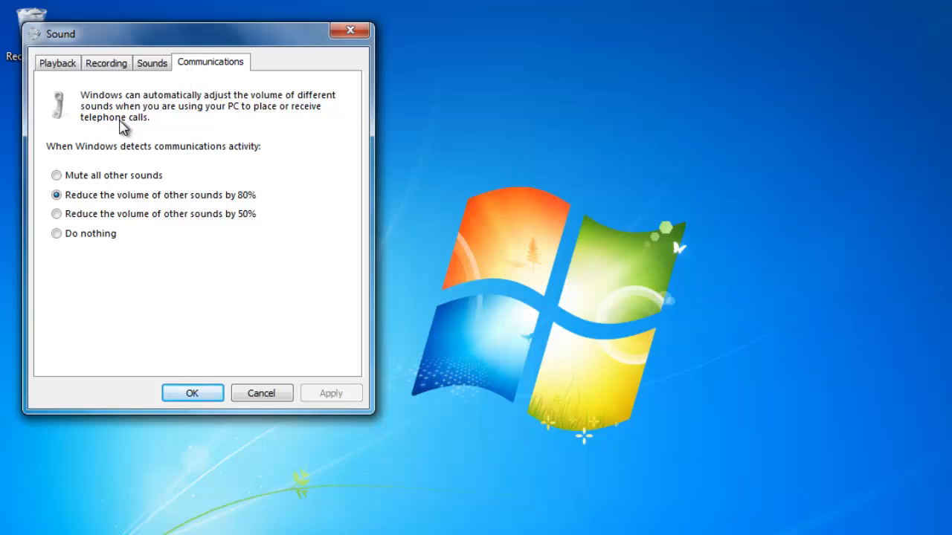
{"action": "left_click", "coordinate": [57, 176]}
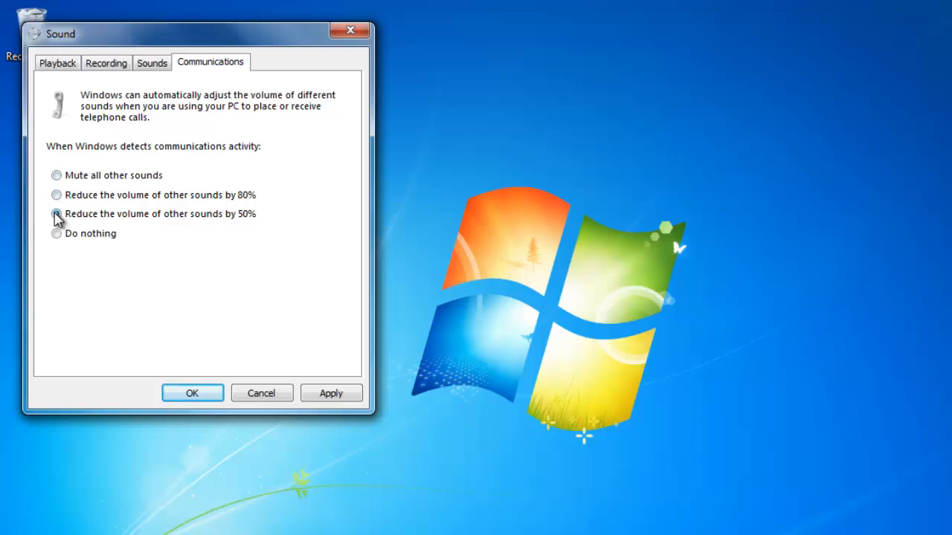
{"action": "left_click", "coordinate": [57, 214]}
{"action": "left_click", "coordinate": [191, 394]}
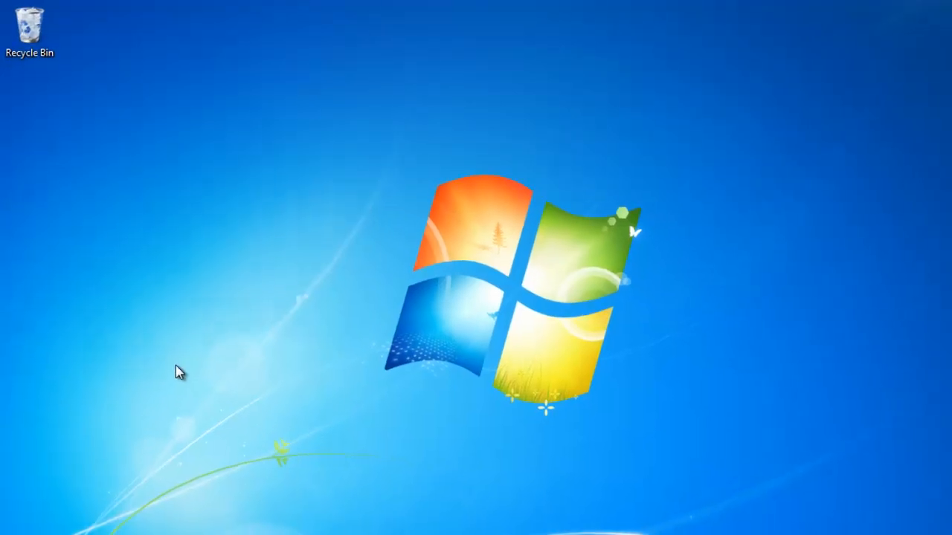